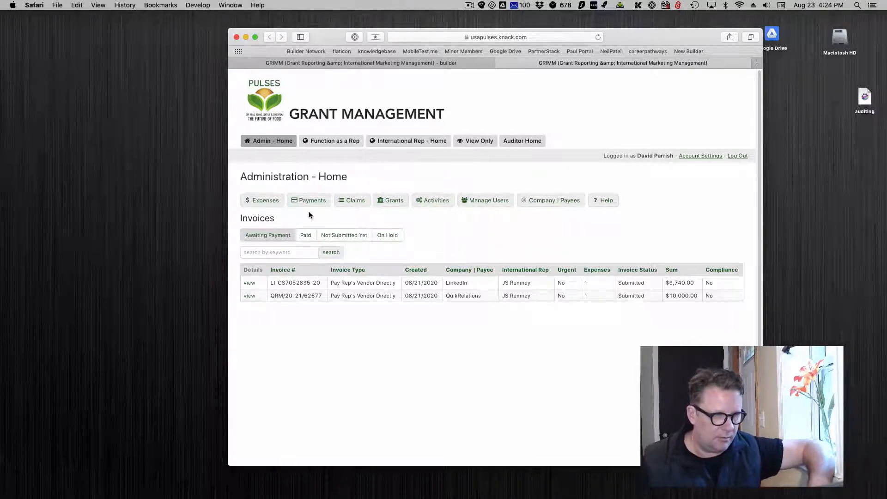
# Look at the list of grants and return to the administration home page
pyautogui.click(399, 205)
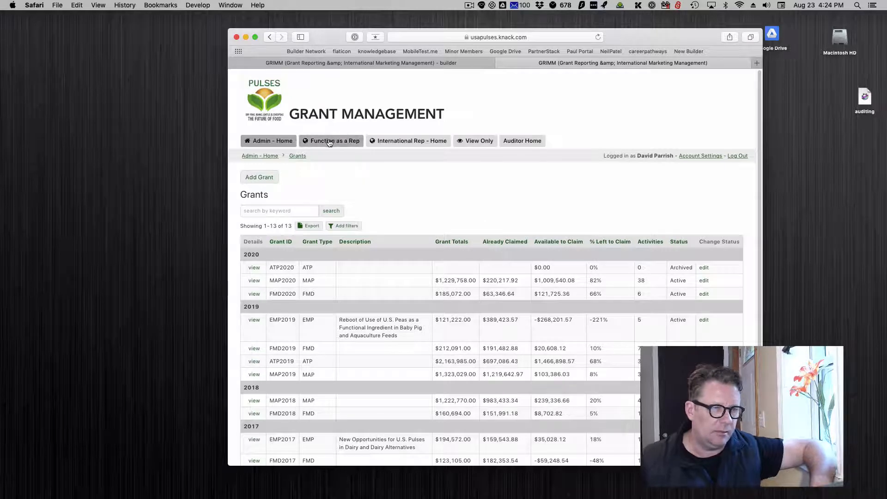
pyautogui.click(271, 143)
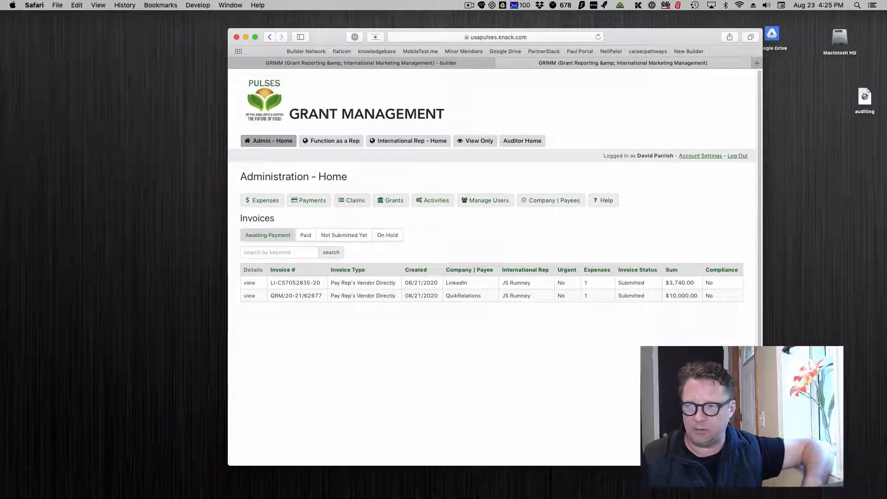
# Bring the Claims document into view to read which claims the auditors need, and close it
pyautogui.moveTo(0, 74); pyautogui.dragTo(329, 43)
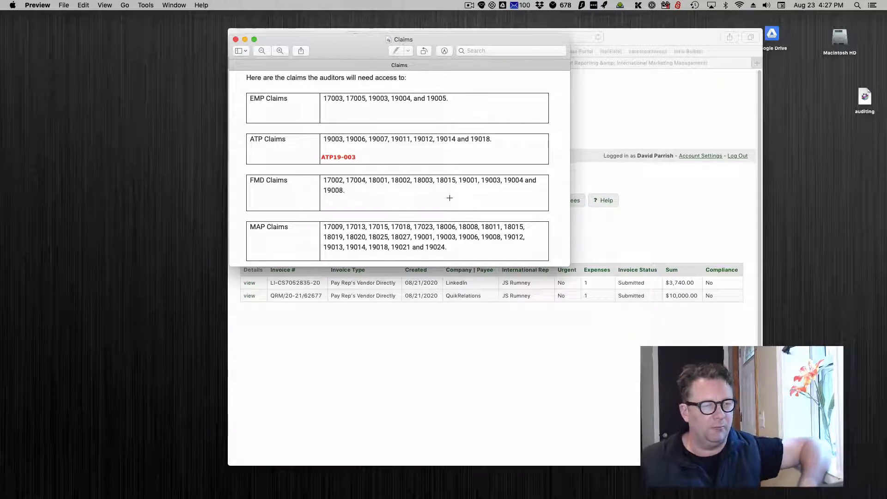
pyautogui.click(236, 39)
pyautogui.click(531, 172)
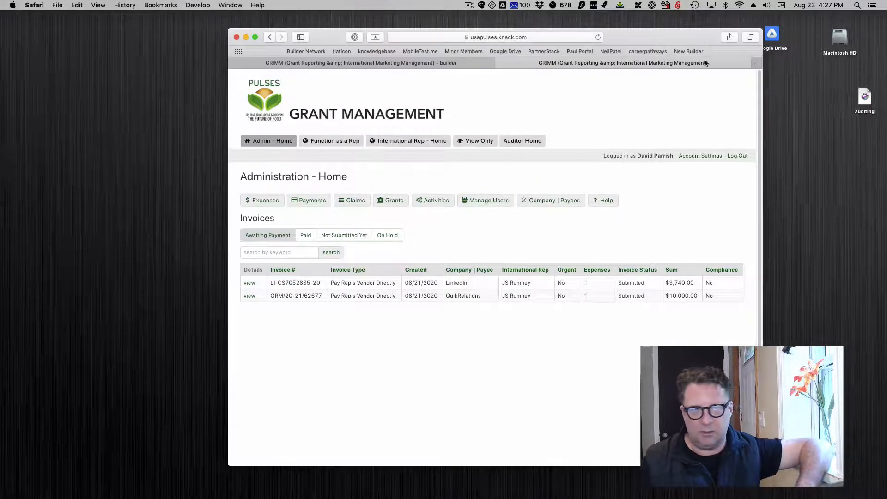
# Switch to the Chrome window with the auditor portal and view claim EMP17-003 from the EMP claims
pyautogui.moveTo(628, 35); pyautogui.dragTo(886, 231)
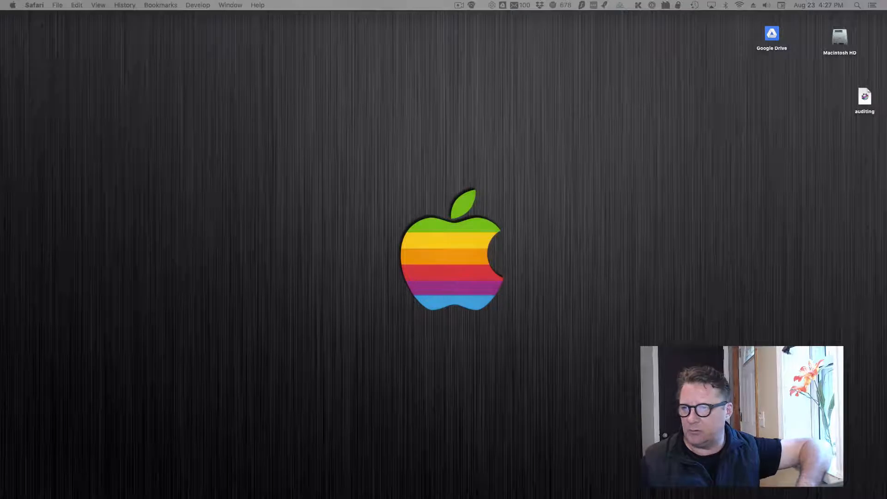
pyautogui.moveTo(886, 127); pyautogui.dragTo(364, 39)
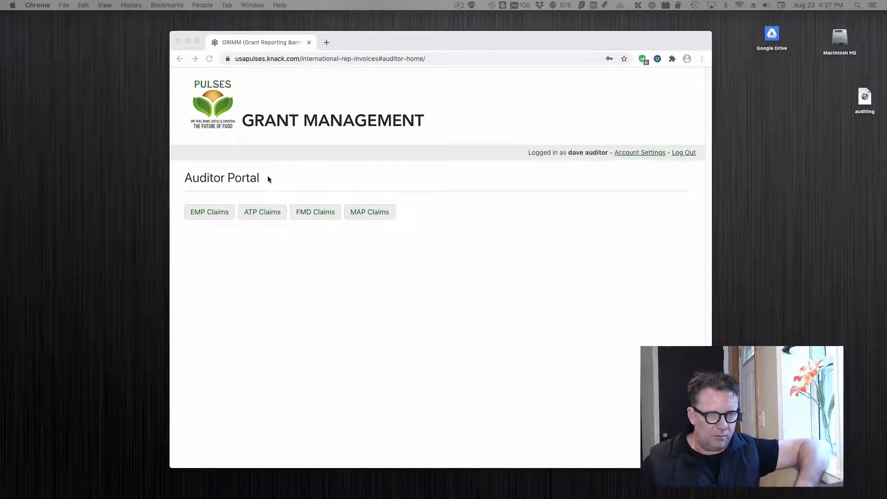
pyautogui.click(207, 213)
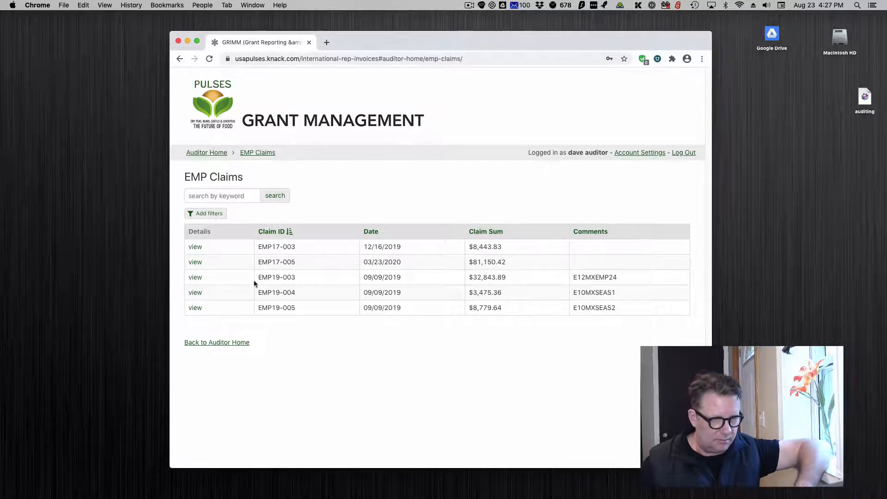
pyautogui.click(195, 247)
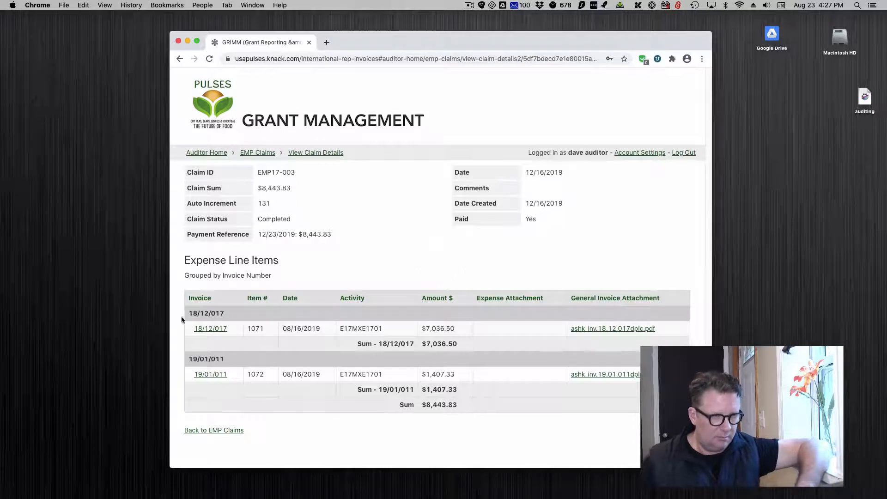
# Preview the general attachment of invoice 18/12/017, inspect that invoice's details, and return to the EMP claims list
pyautogui.click(594, 330)
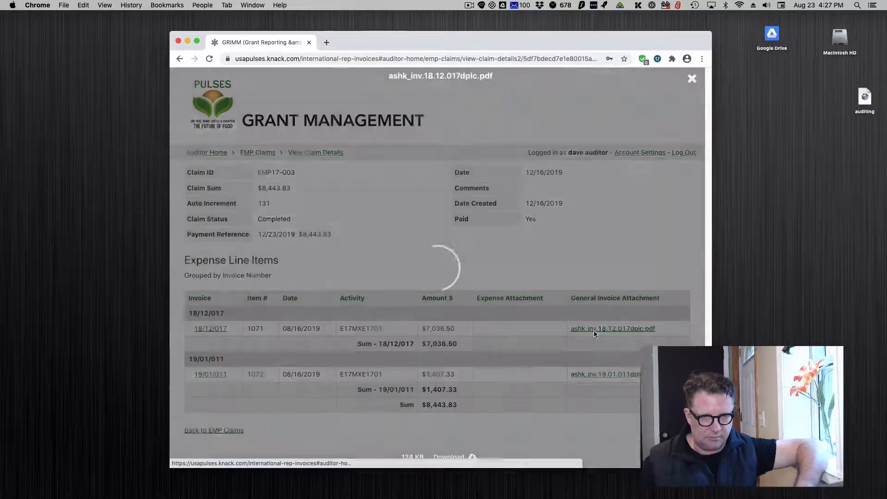
pyautogui.click(691, 80)
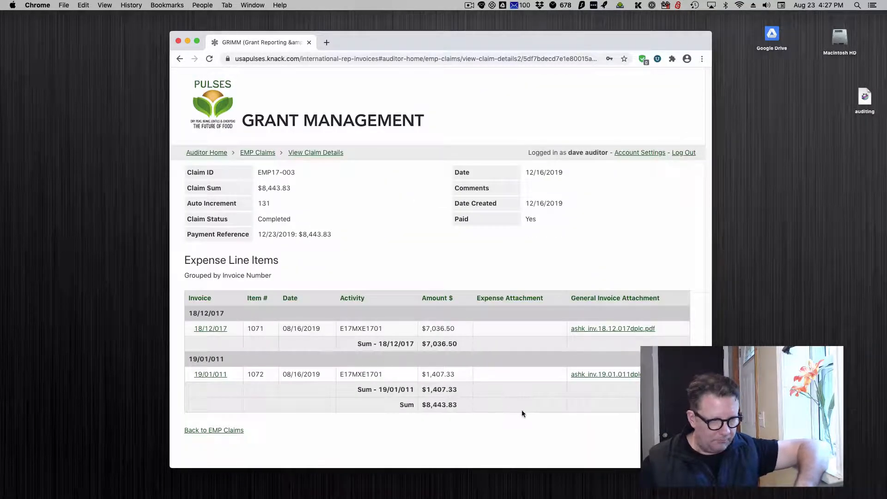
pyautogui.click(206, 331)
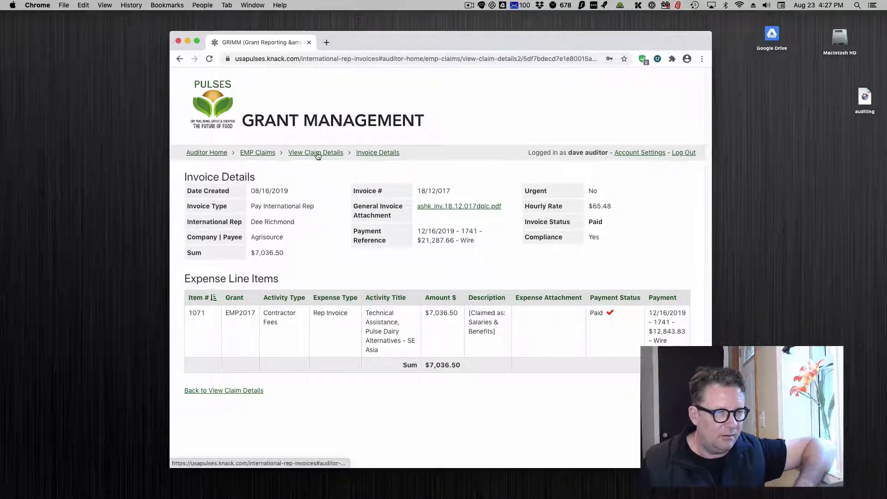
pyautogui.click(258, 153)
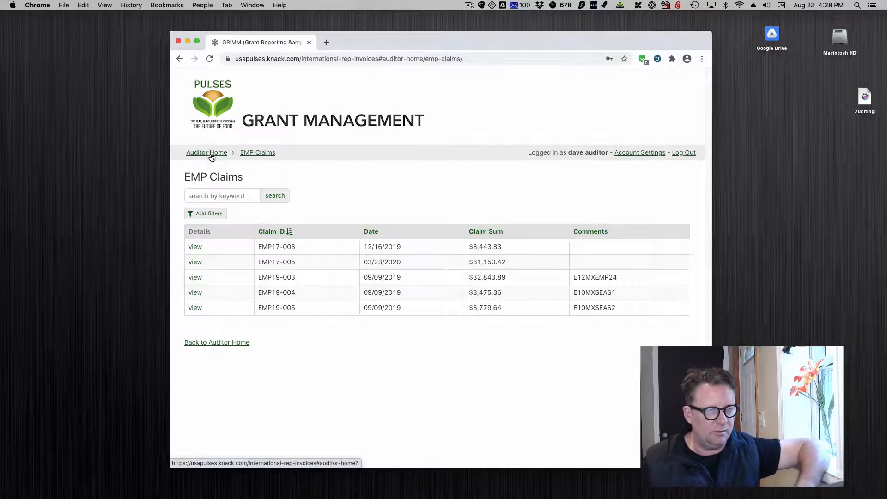
# Swap the Chrome window for the Safari window and show the GRIMM app in the Knack builder
pyautogui.moveTo(404, 38); pyautogui.dragTo(886, 115)
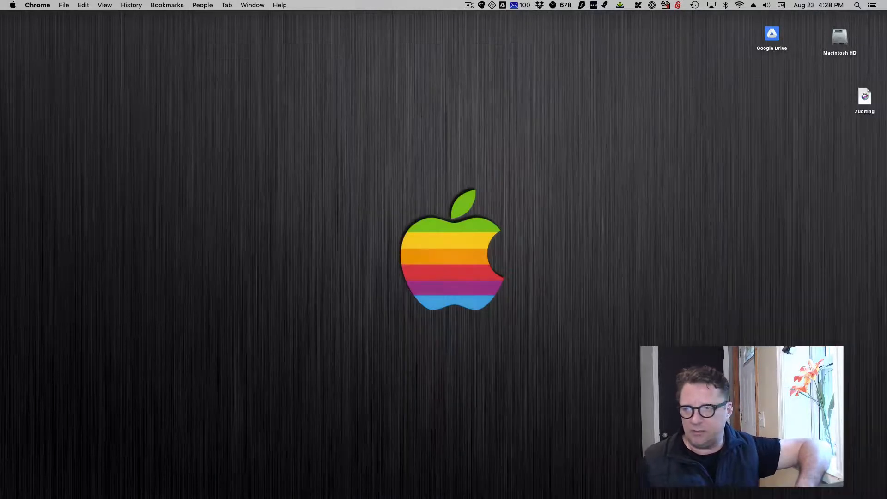
pyautogui.moveTo(0, 115); pyautogui.dragTo(328, 21)
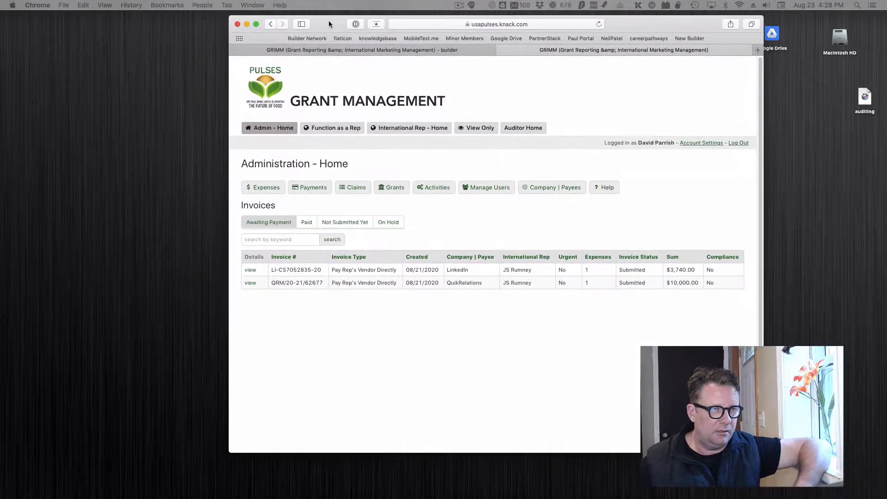
pyautogui.click(364, 51)
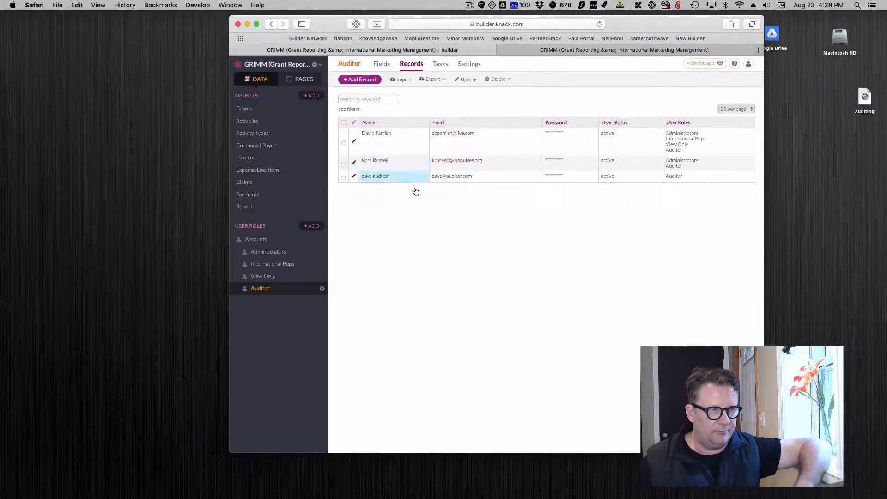
# Open the Auditor Home page in the builder and inspect its menu of claim links, exiting without saving
pyautogui.click(299, 79)
pyautogui.scroll(-4, 305, 244)
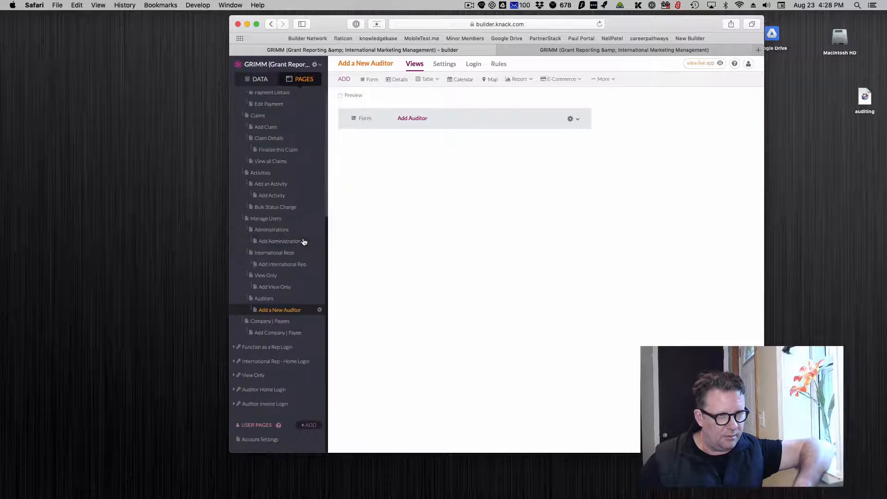
pyautogui.click(266, 403)
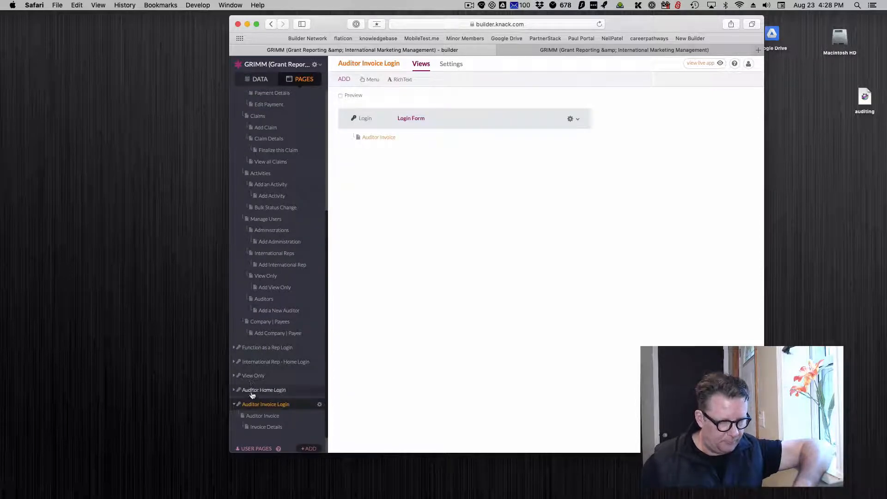
pyautogui.click(264, 389)
pyautogui.click(371, 139)
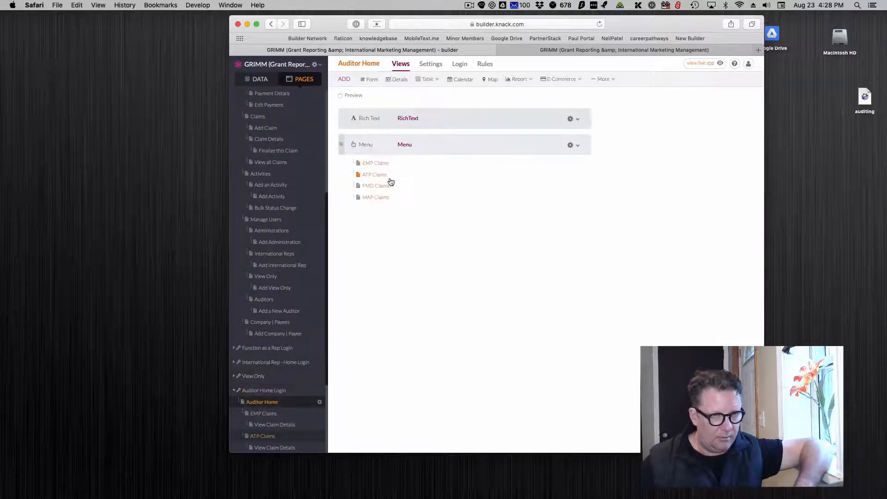
pyautogui.click(374, 151)
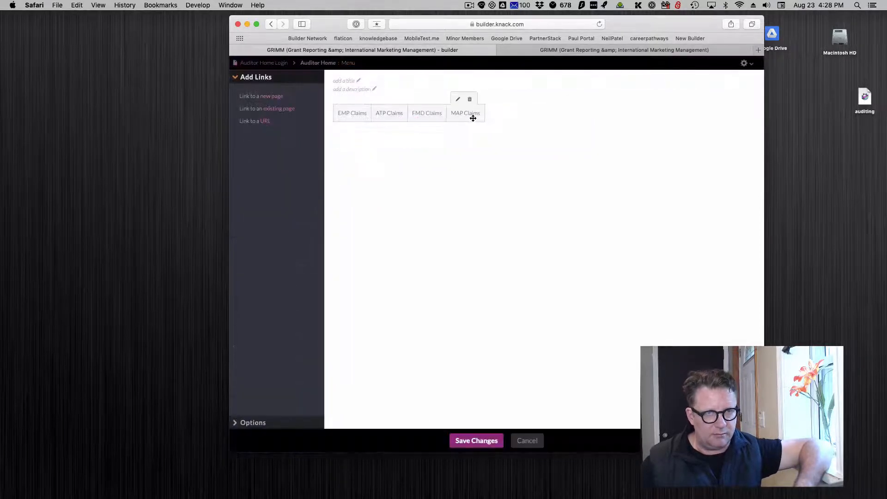
pyautogui.click(523, 439)
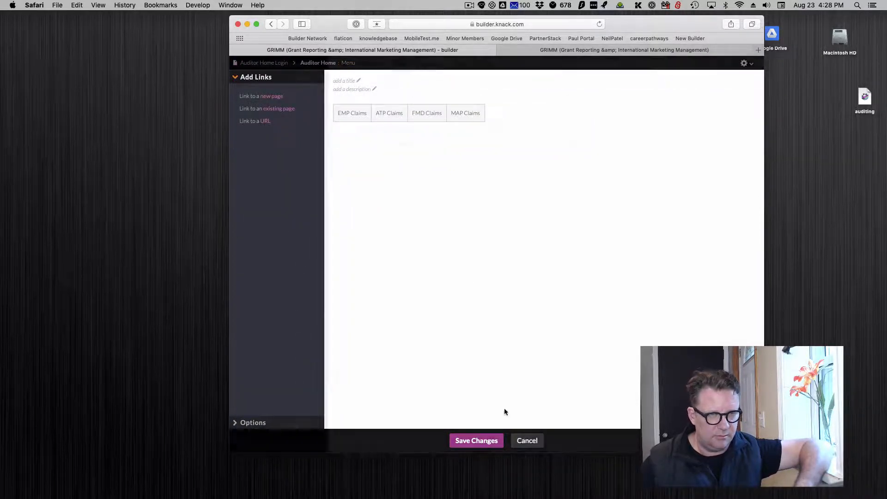
# Examine the data source rules of the claims table on the EMP Claims page, exiting without saving
pyautogui.click(378, 166)
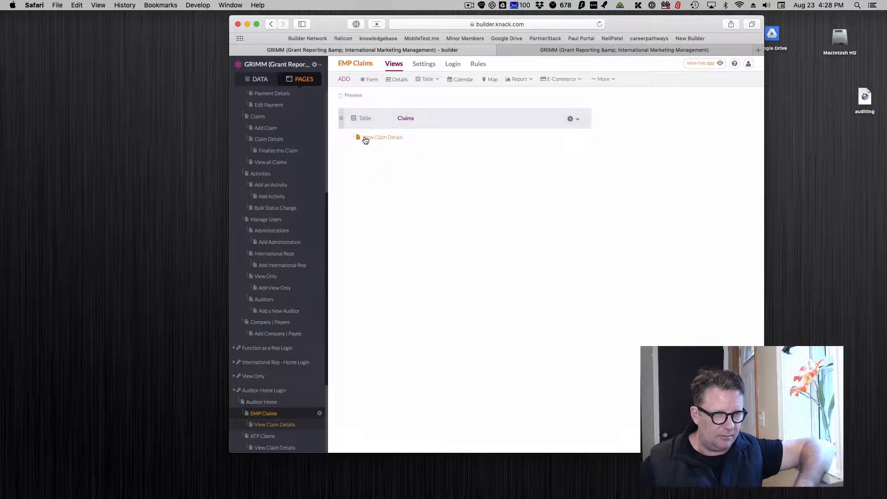
pyautogui.click(380, 122)
pyautogui.click(273, 78)
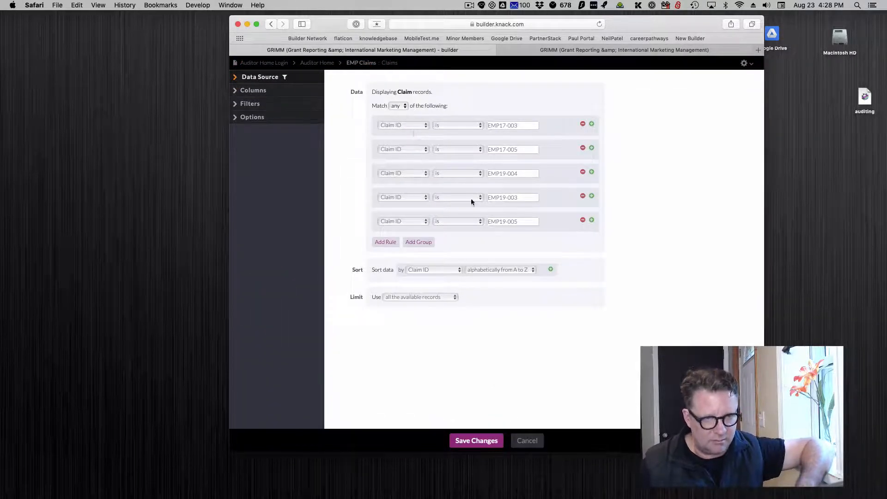
pyautogui.click(527, 440)
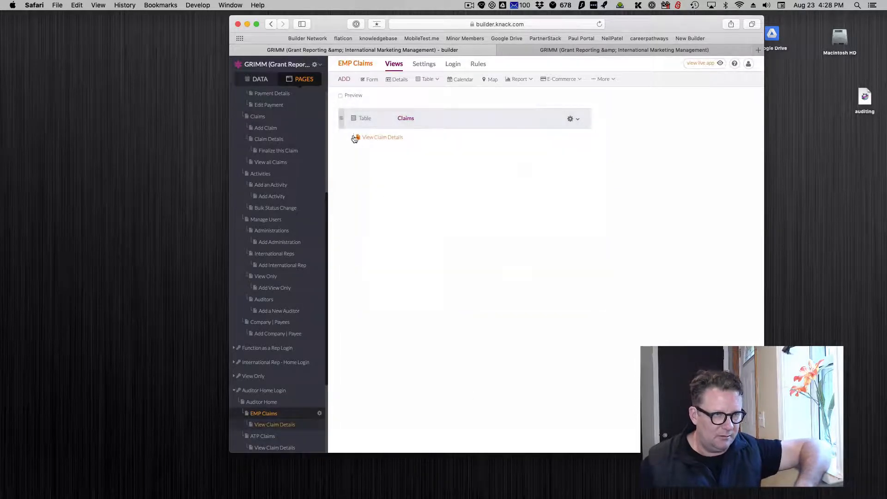
# Go back through Auditor Home to the ATP Claims page and examine its table's data source rules, exiting without saving
pyautogui.click(262, 402)
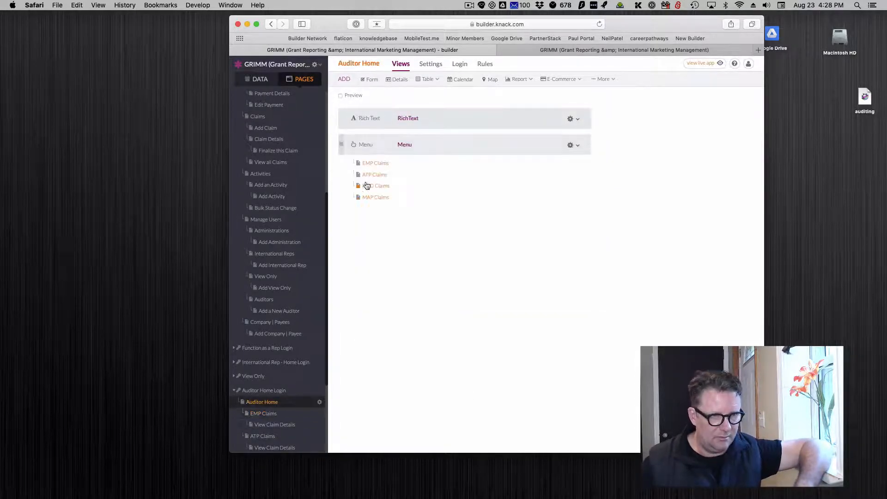
pyautogui.click(364, 174)
pyautogui.click(384, 125)
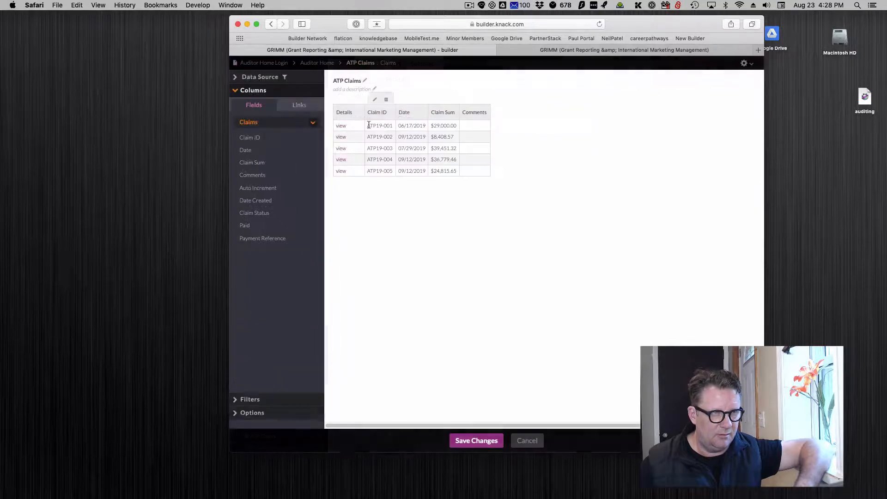
pyautogui.click(276, 77)
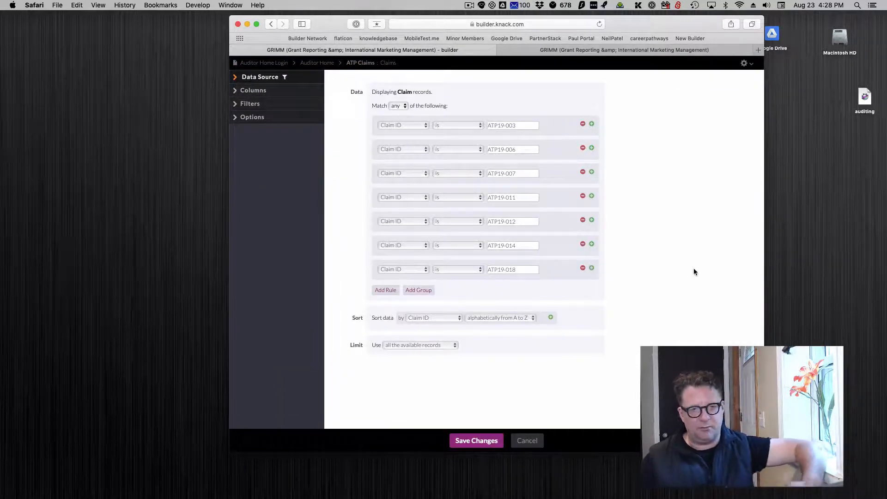
pyautogui.click(527, 441)
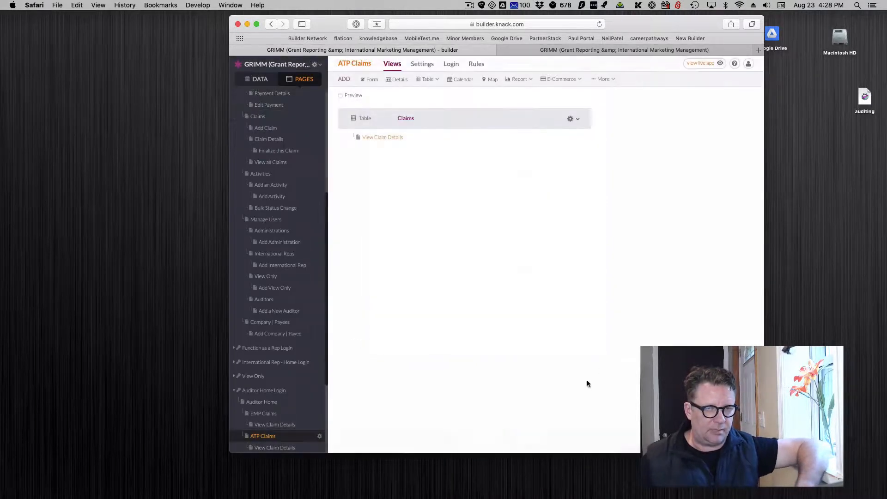